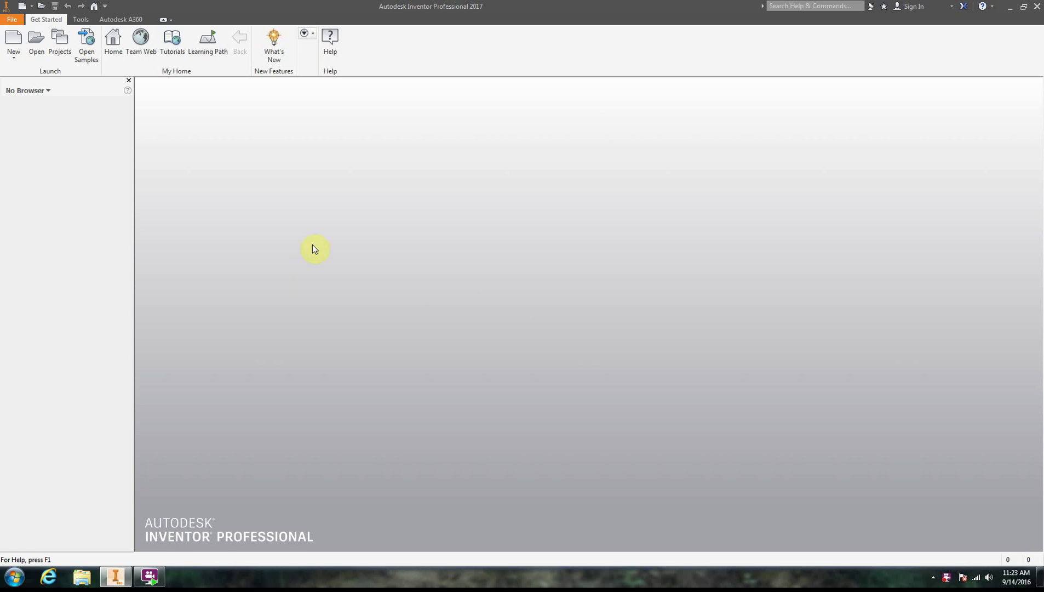
Create a new part document, Part8, from the Quick Access New dropdown
left_click(33, 7)
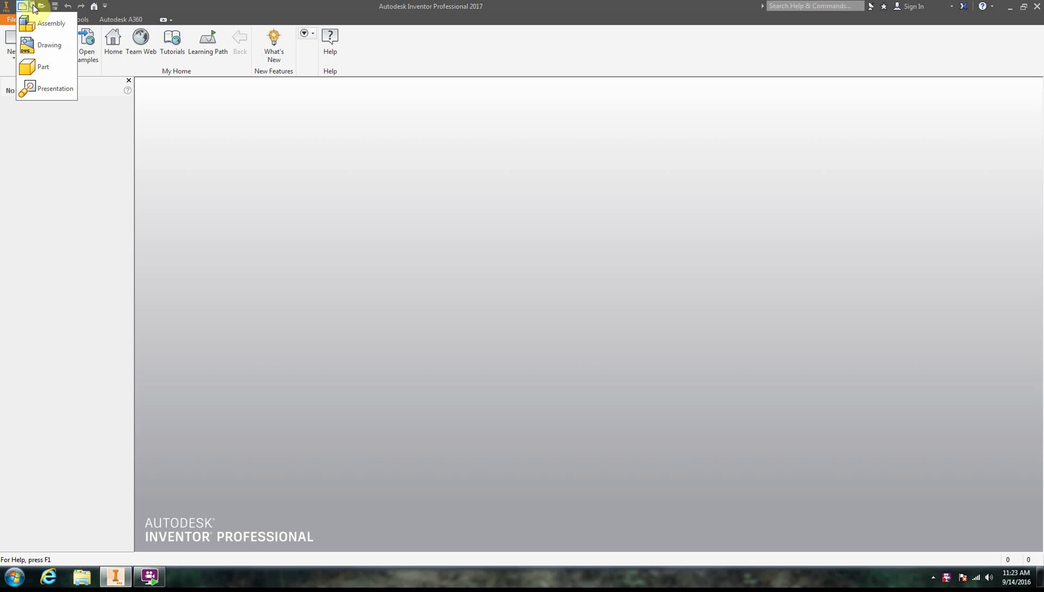
left_click(43, 66)
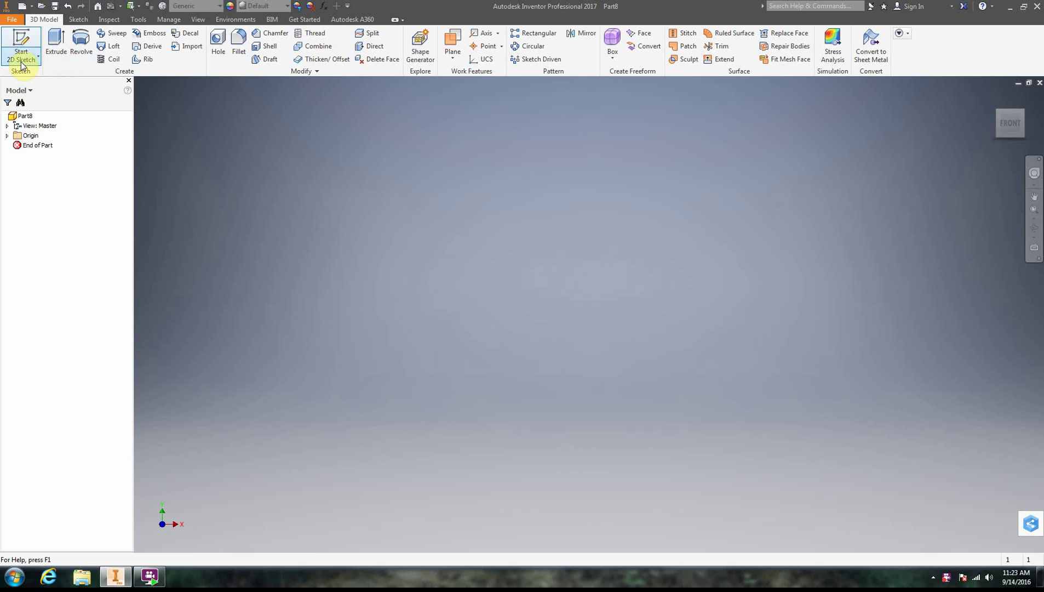
Start Sketch1 on the XZ origin plane, glance at 3D Model, and return to Sketch tools
left_click(22, 44)
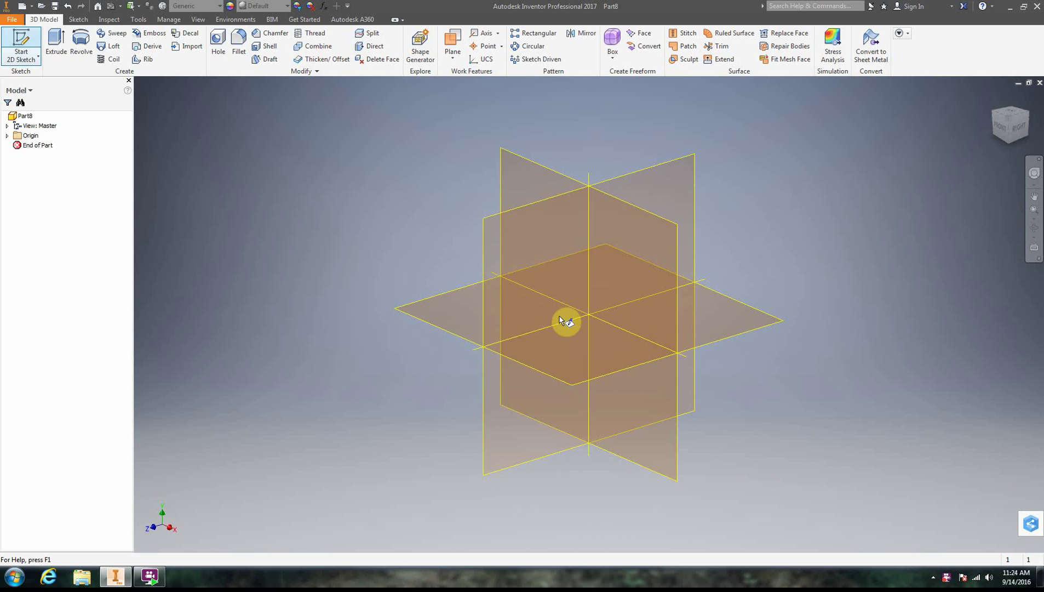
left_click(592, 335)
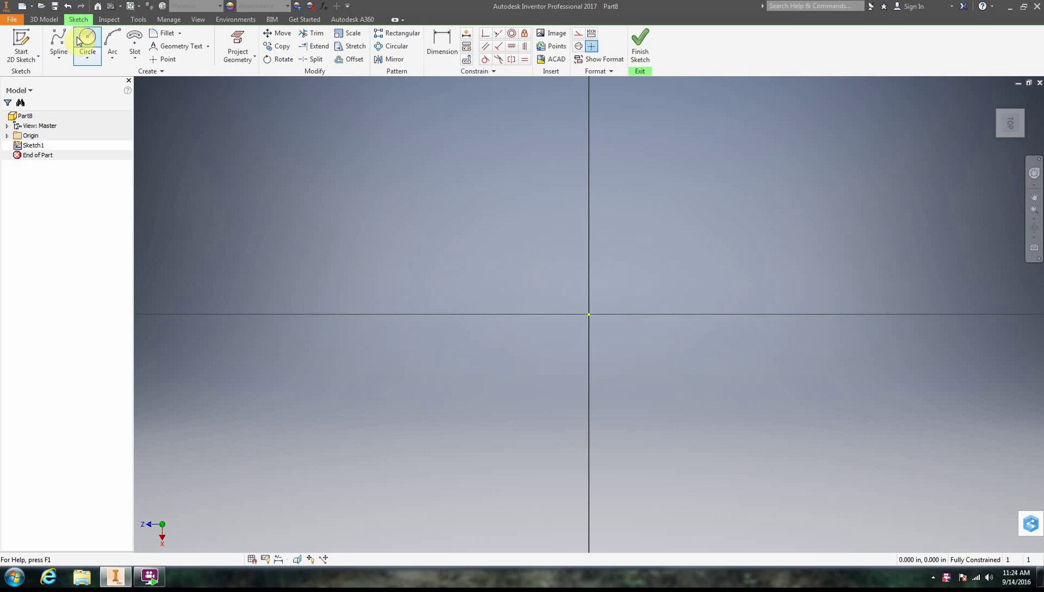
left_click(46, 19)
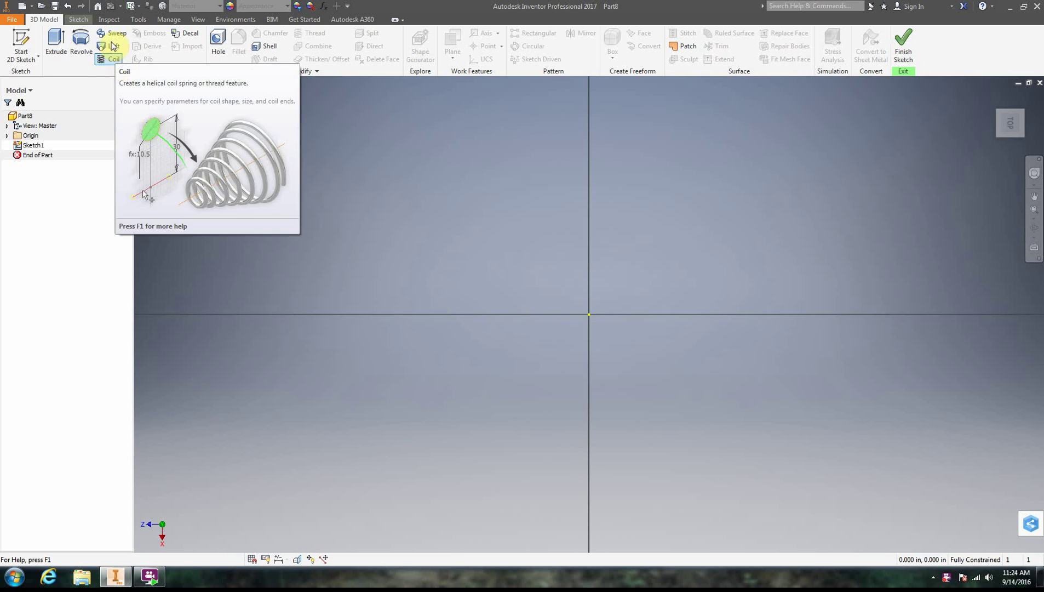
left_click(77, 20)
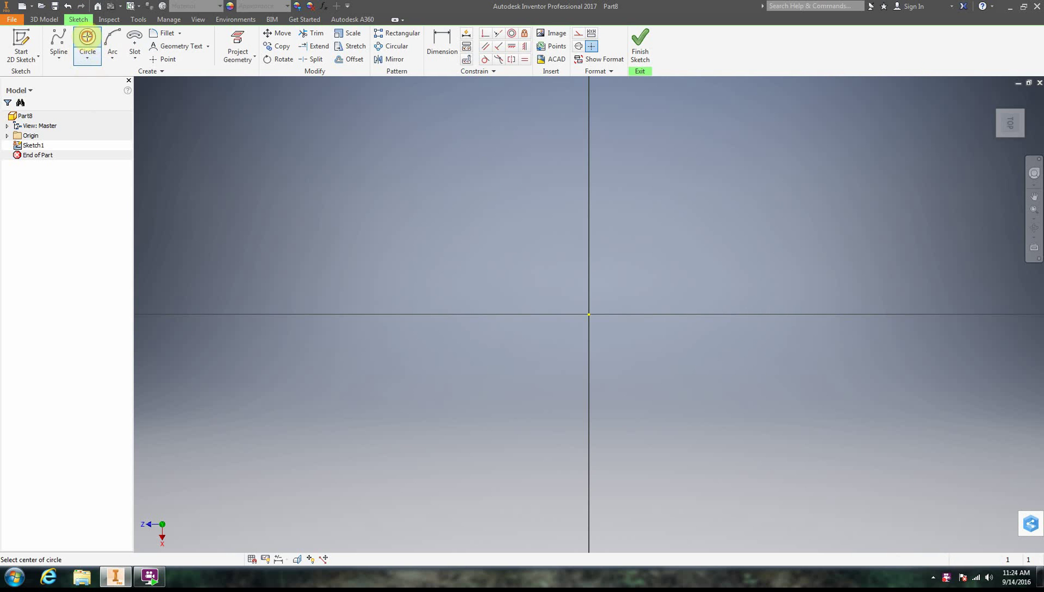
Draw a small circle overlapping a larger circle below it
left_click(403, 206)
left_click(442, 237)
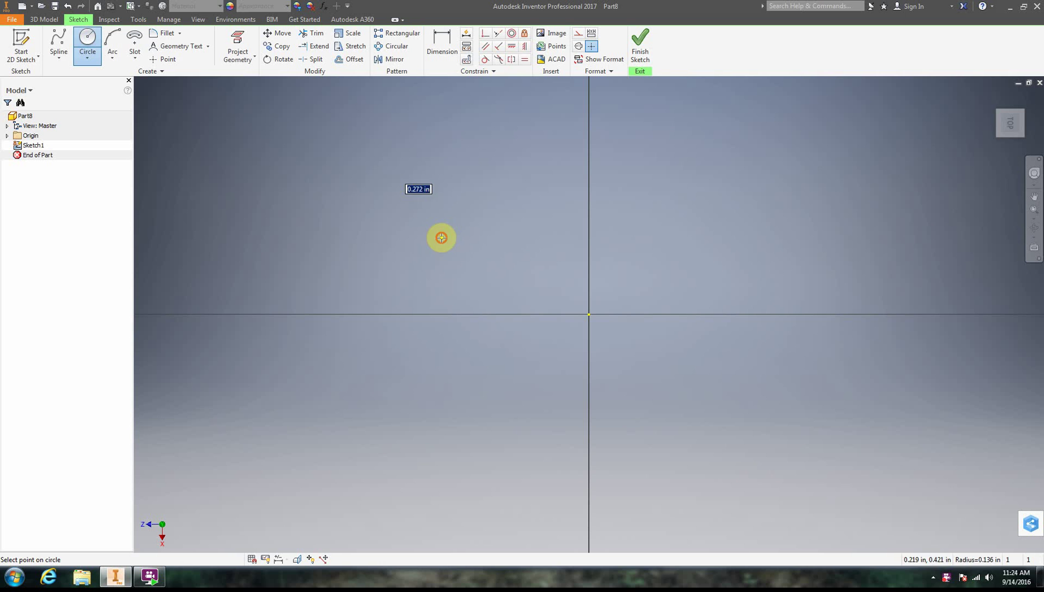
left_click(446, 281)
left_click(499, 351)
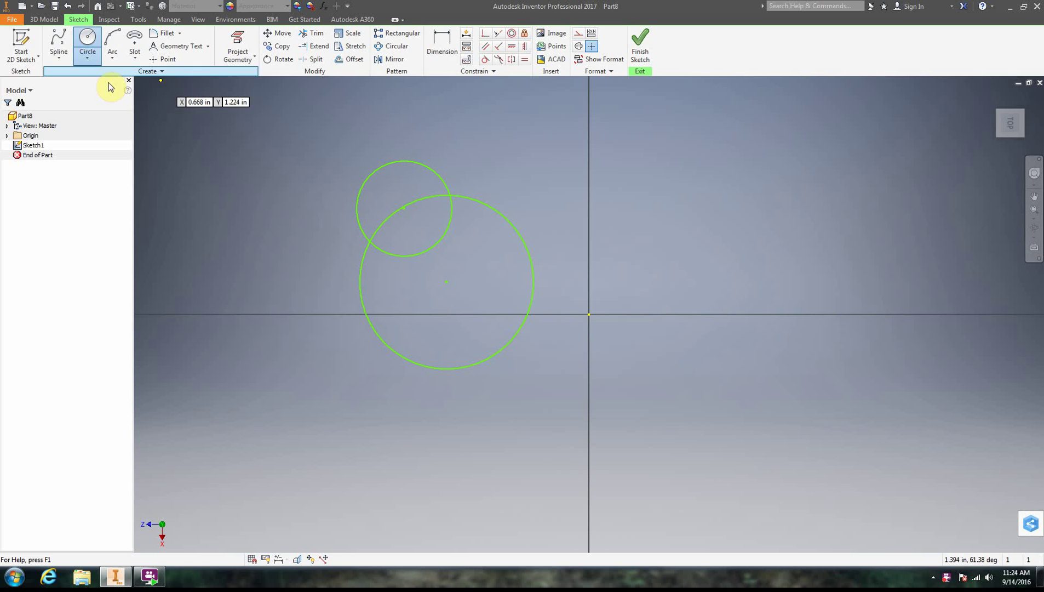
Draw a vertical axis line to the right of the circles and finish the line
left_click(66, 63)
left_click(65, 73)
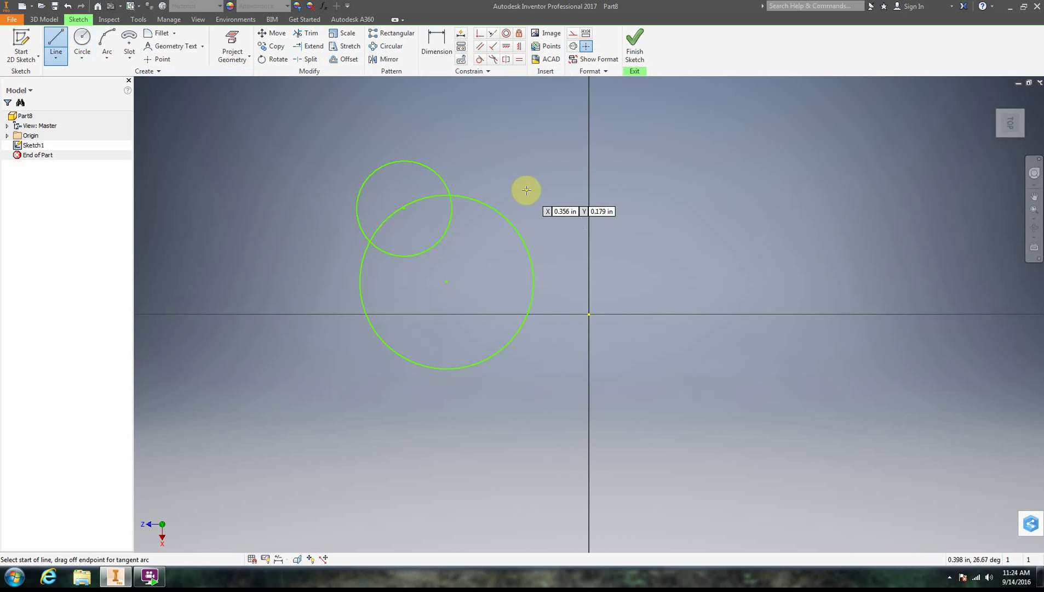
left_click(579, 132)
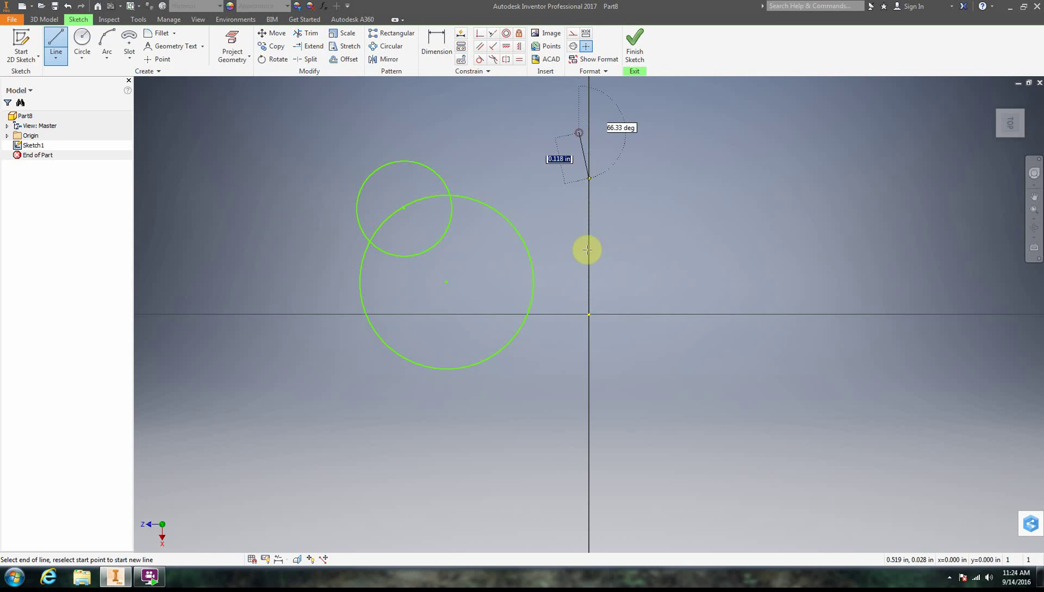
left_click(576, 473)
right_click(669, 300)
left_click(715, 302)
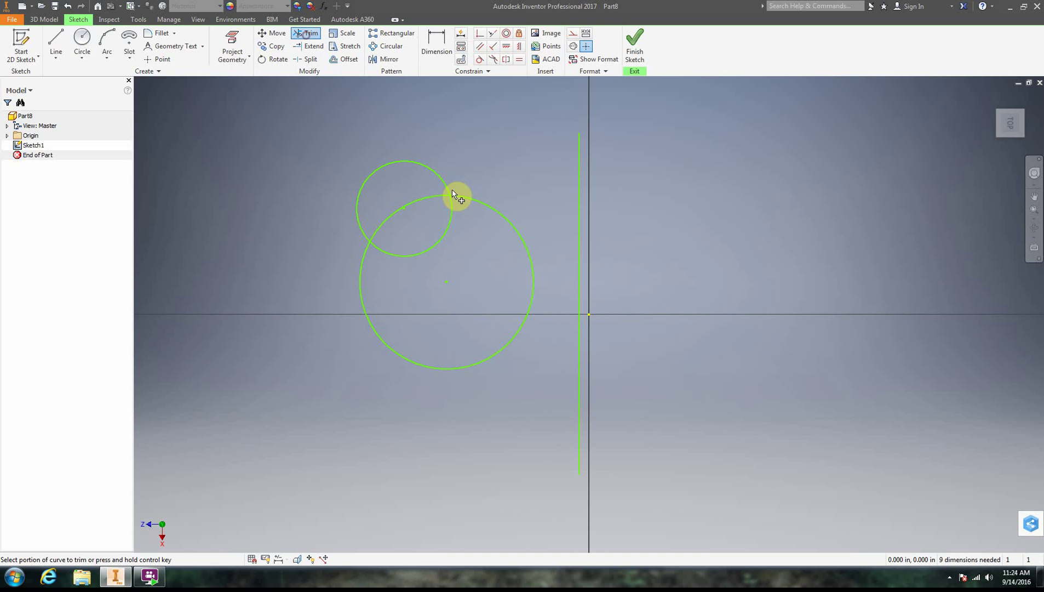
Trim the inner arcs of both circles and add a third circle below them
left_click(450, 230)
left_click(417, 207)
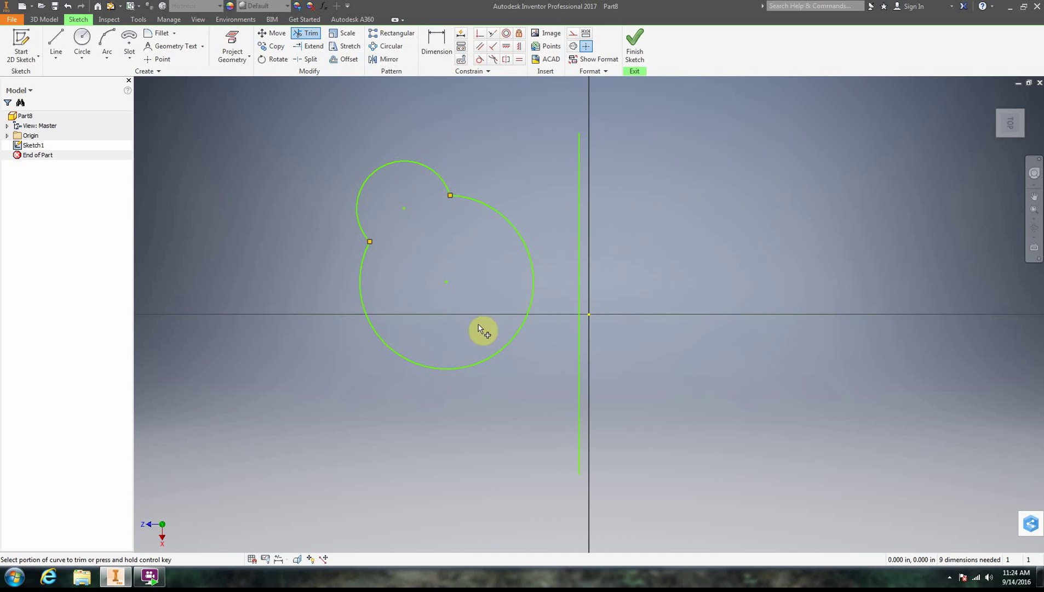
left_click(83, 40)
left_click(455, 399)
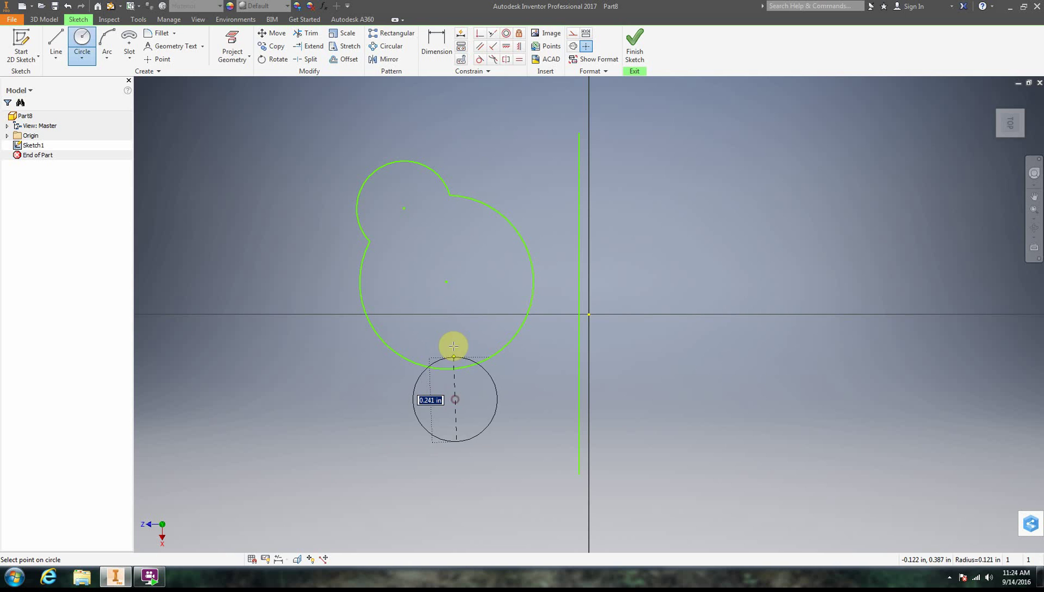
left_click(452, 312)
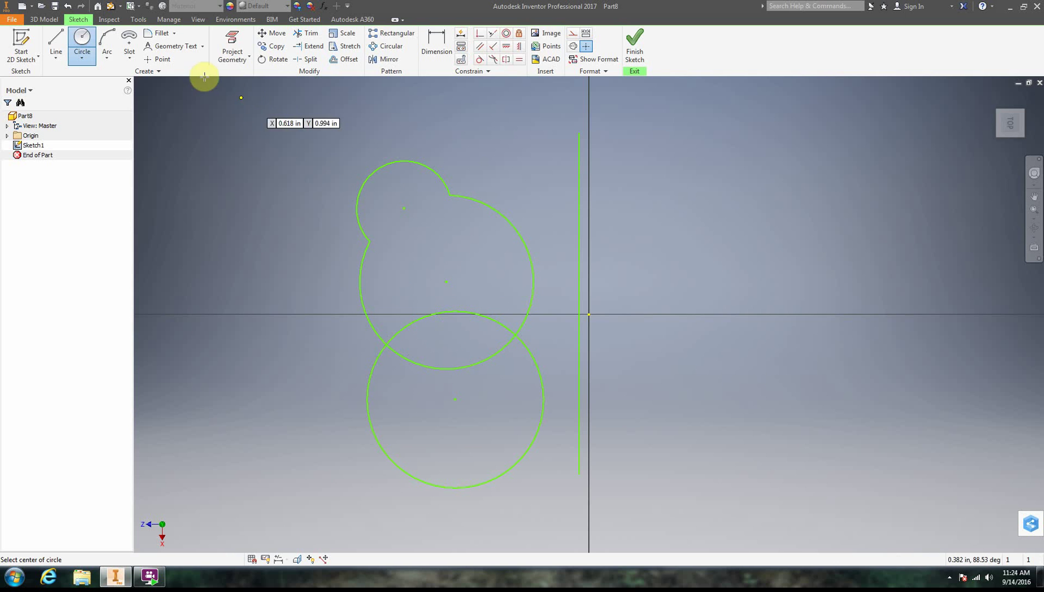
Trim the bottom circle's arcs to close the scalloped outline
left_click(307, 33)
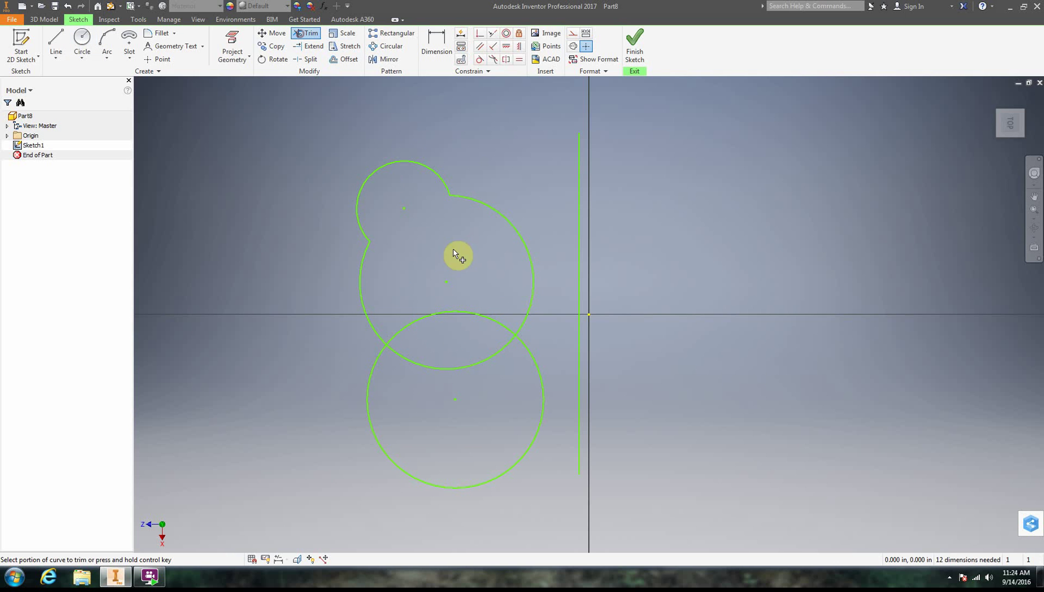
left_click(452, 367)
left_click(370, 386)
left_click(44, 20)
left_click(82, 42)
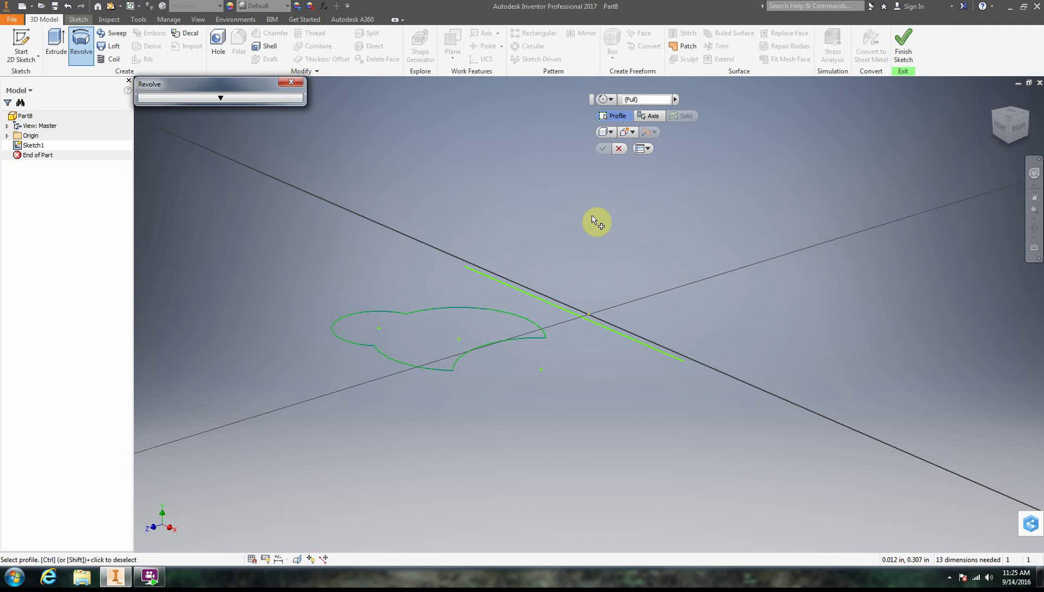
Finish Sketch1, switch to the TOP view, and select Sketch1 in the browser
left_click(901, 57)
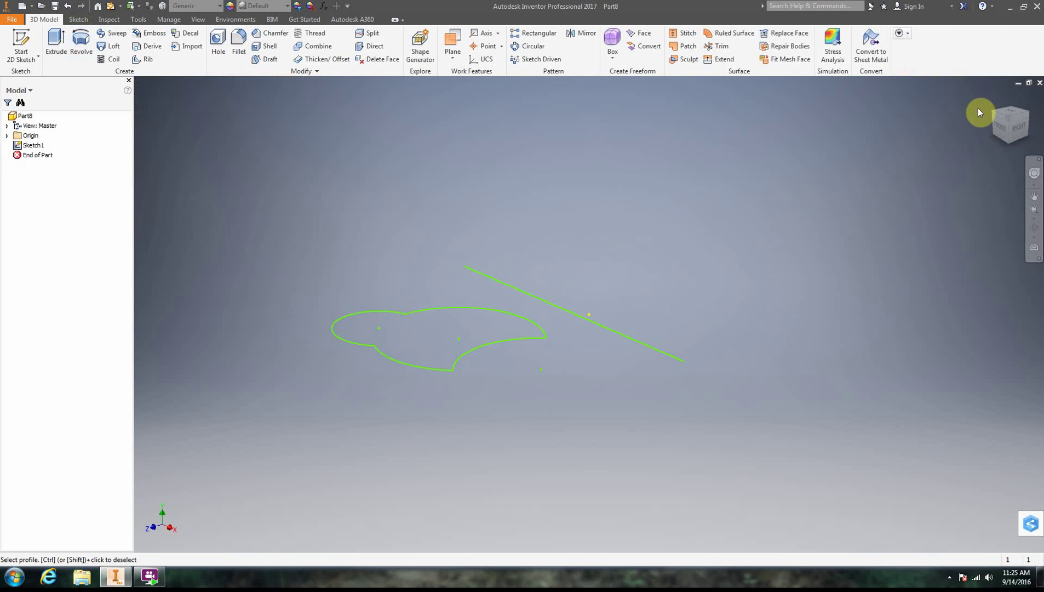
left_click(996, 140)
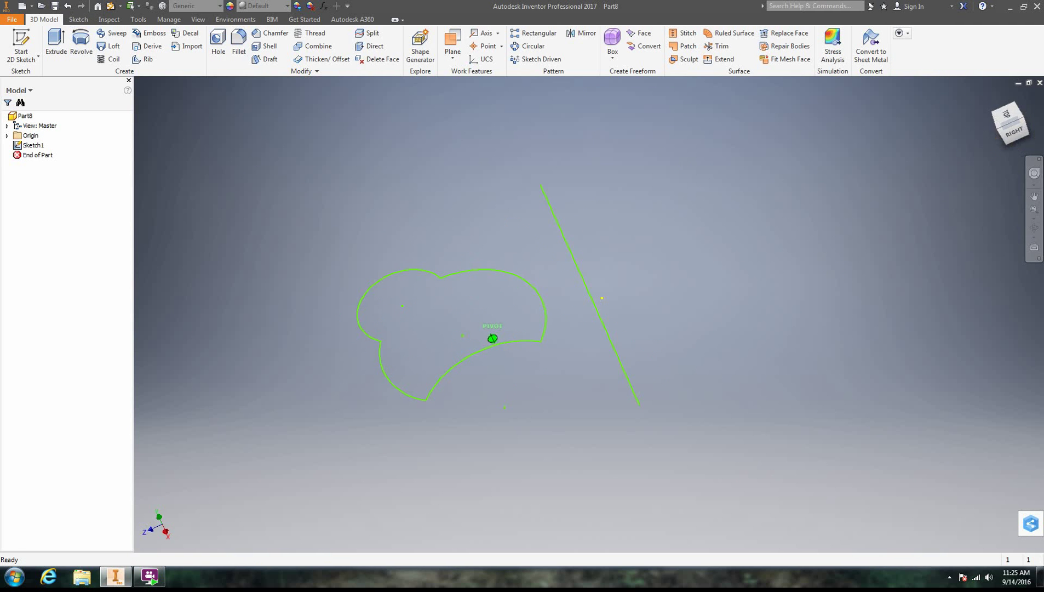
left_click(31, 145)
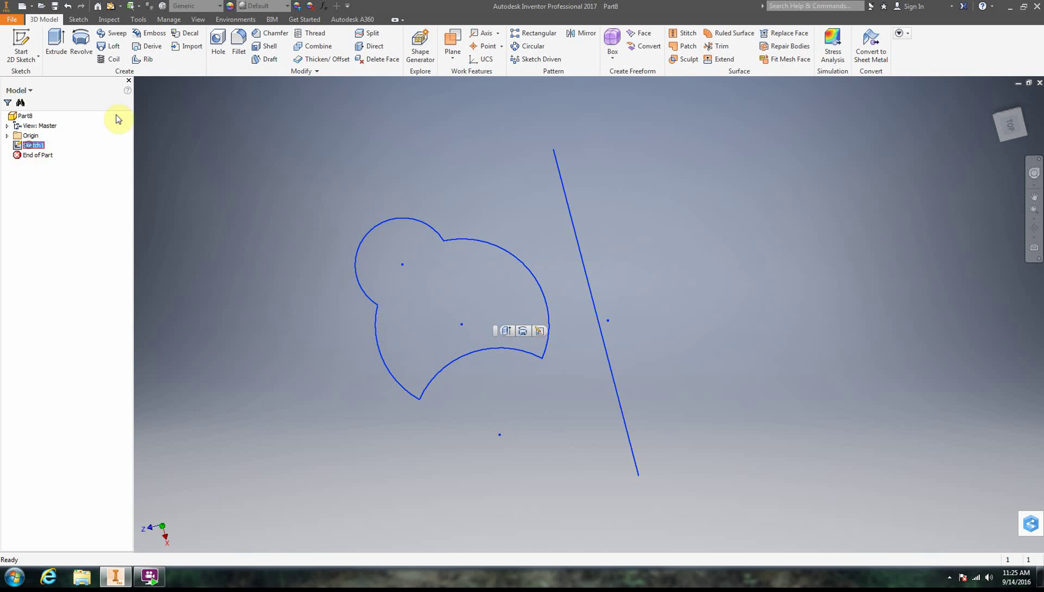
left_click(88, 39)
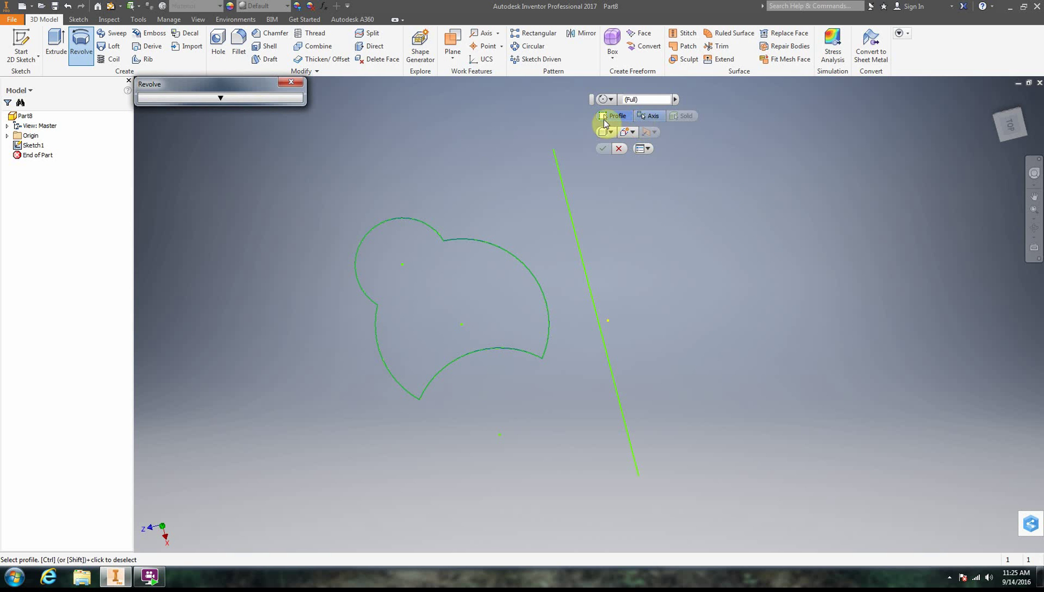
left_click_drag(592, 100, 166, 206)
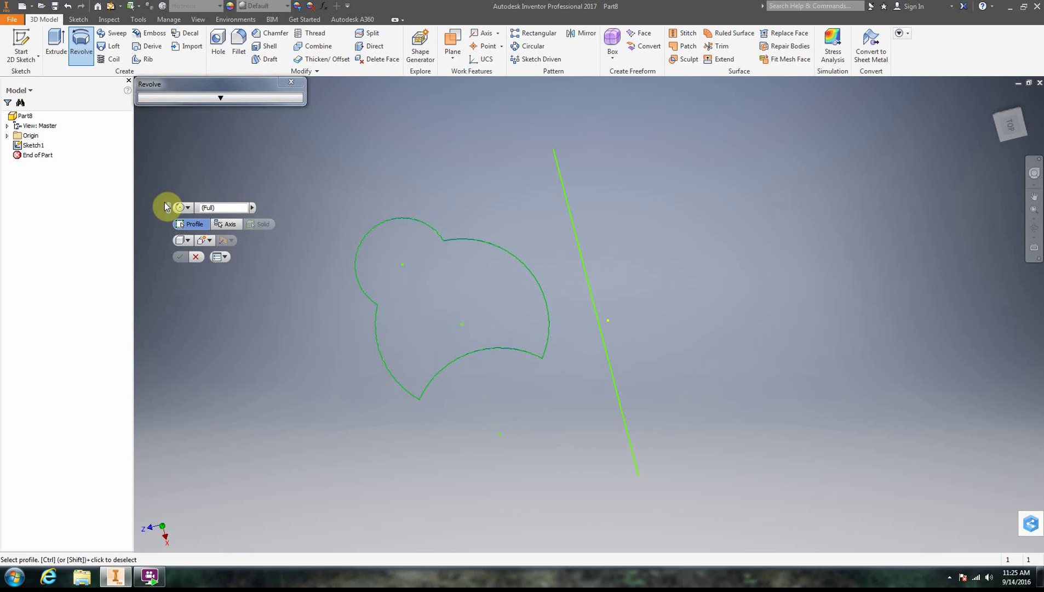
left_click(220, 99)
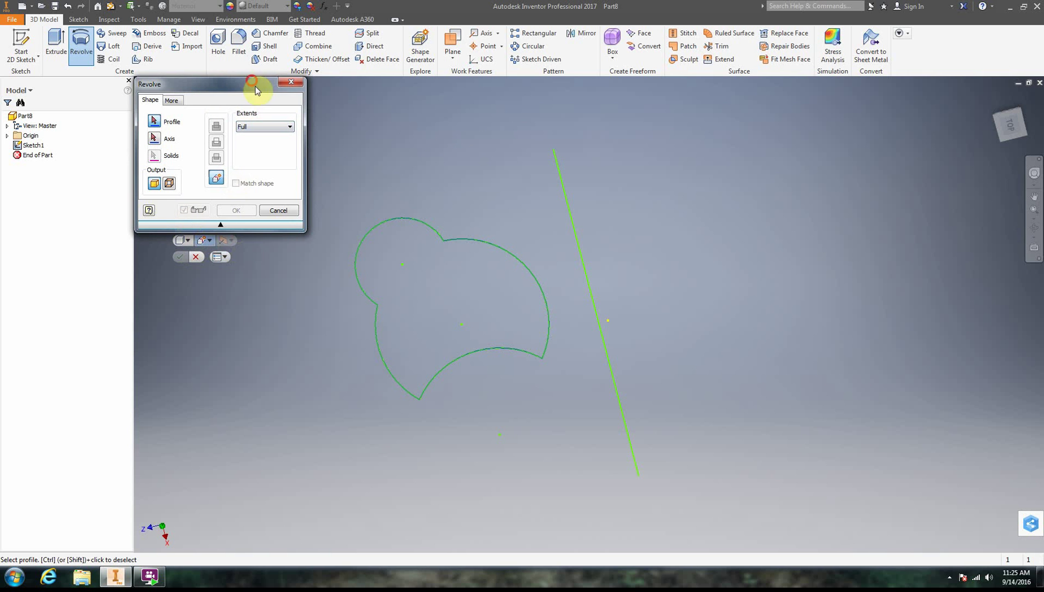
left_click_drag(256, 86, 264, 55)
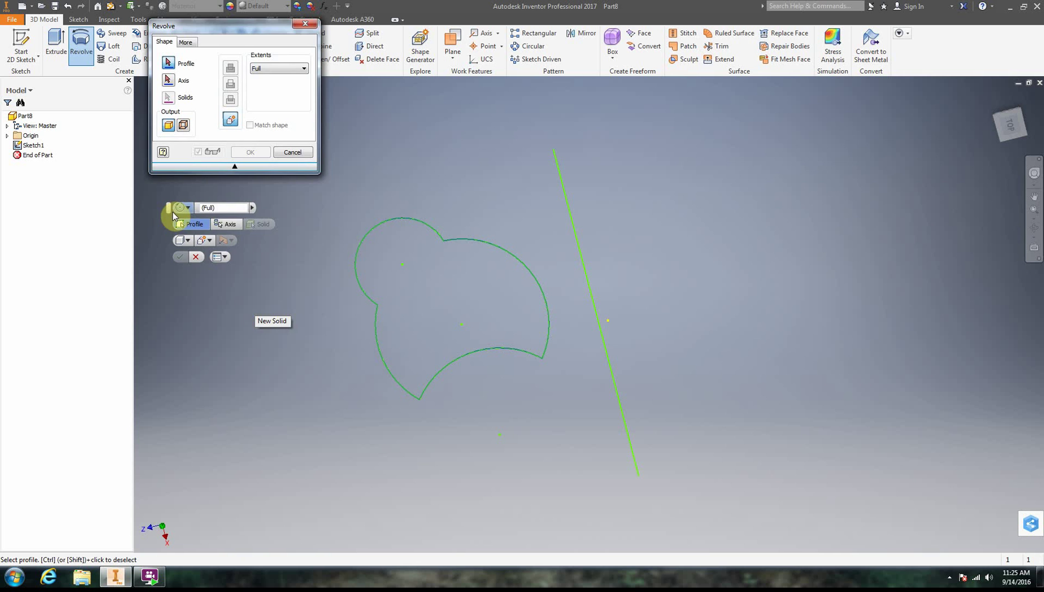
left_click_drag(173, 208, 864, 130)
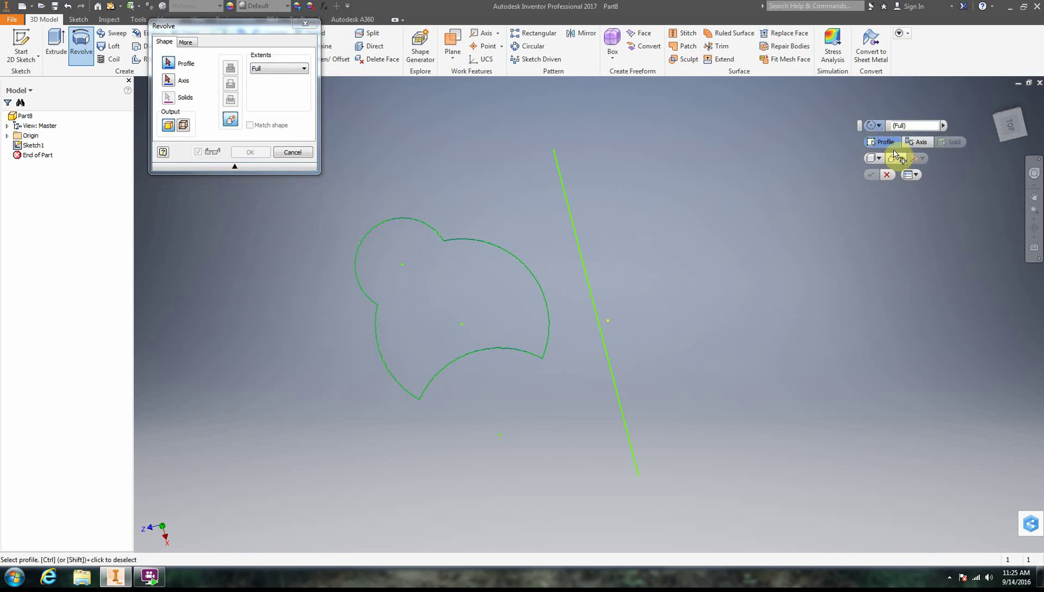
left_click(175, 81)
left_click_drag(248, 24, 250, 114)
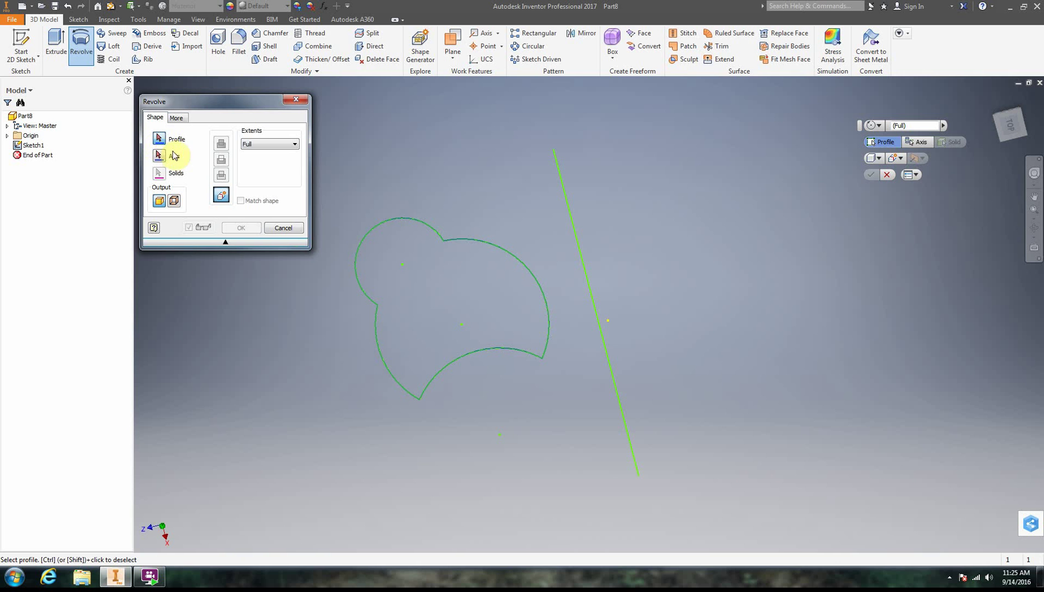
left_click(466, 281)
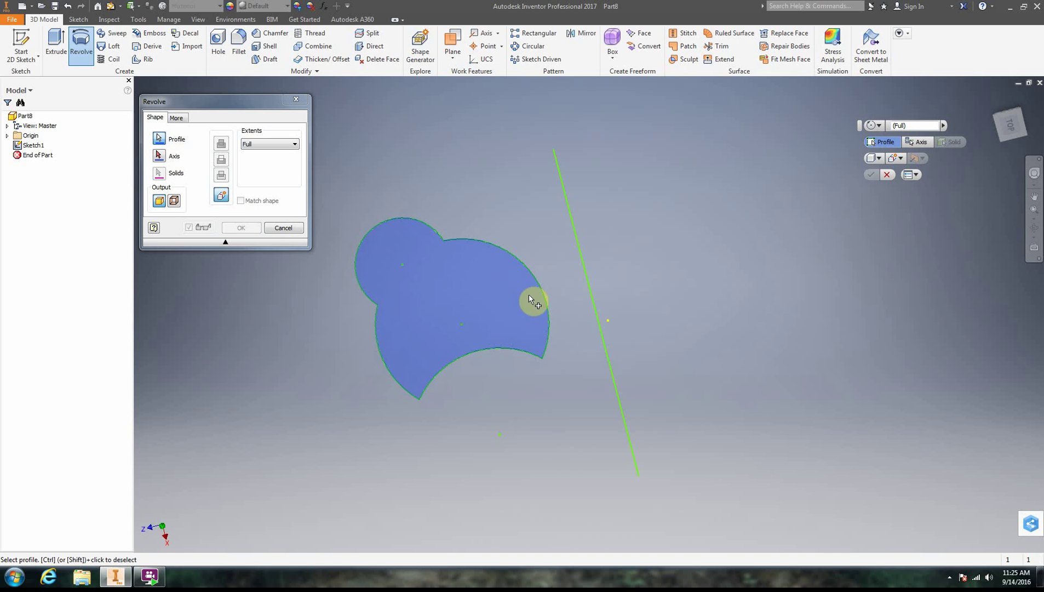
left_click(159, 156)
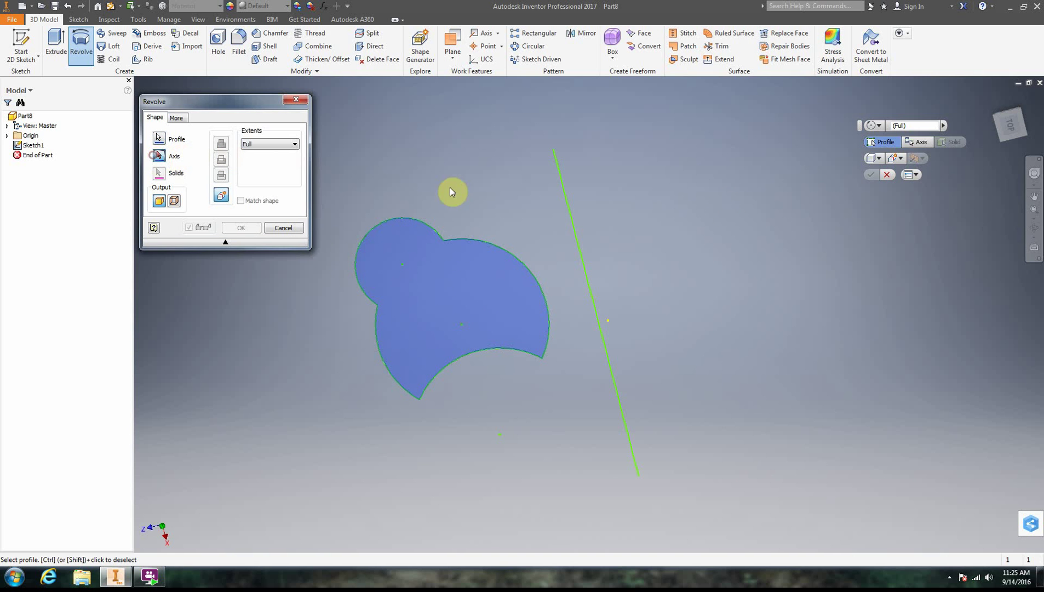
left_click(580, 253)
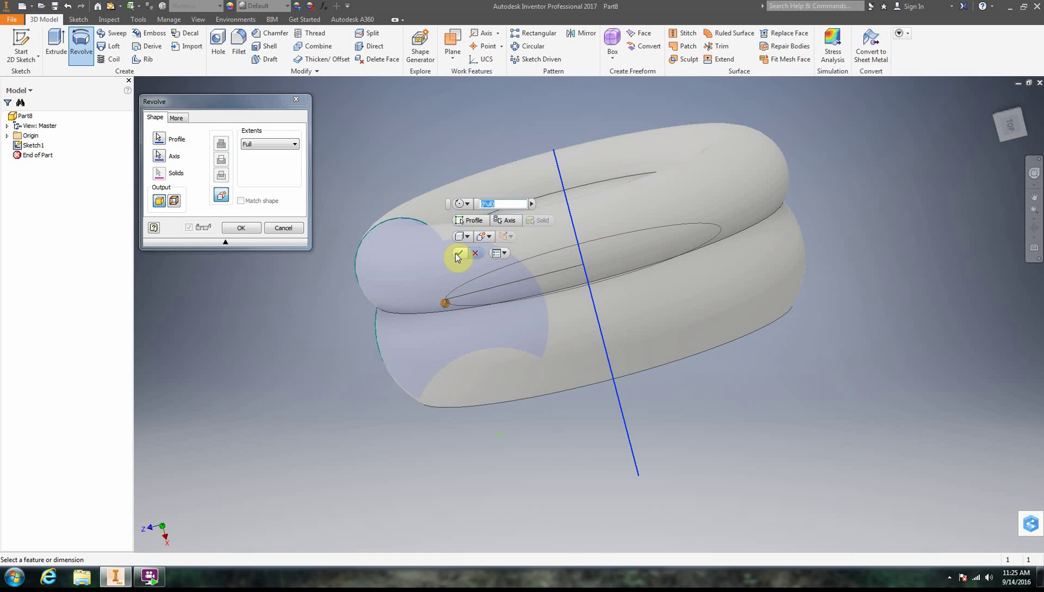
left_click(475, 254)
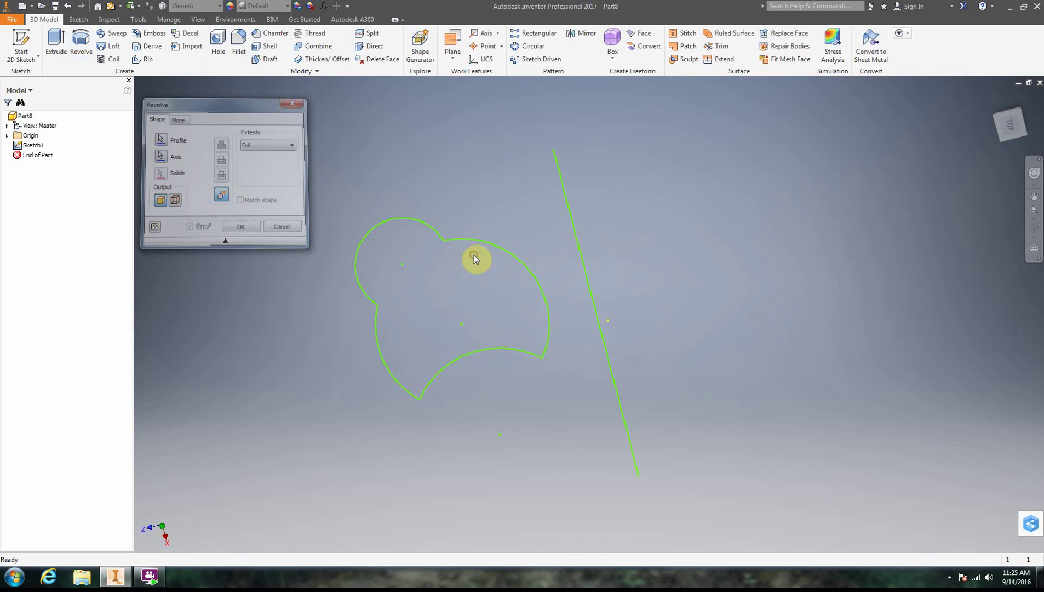
Revolve the profile a full 360° around the slanted line to create Revolution1
left_click(82, 42)
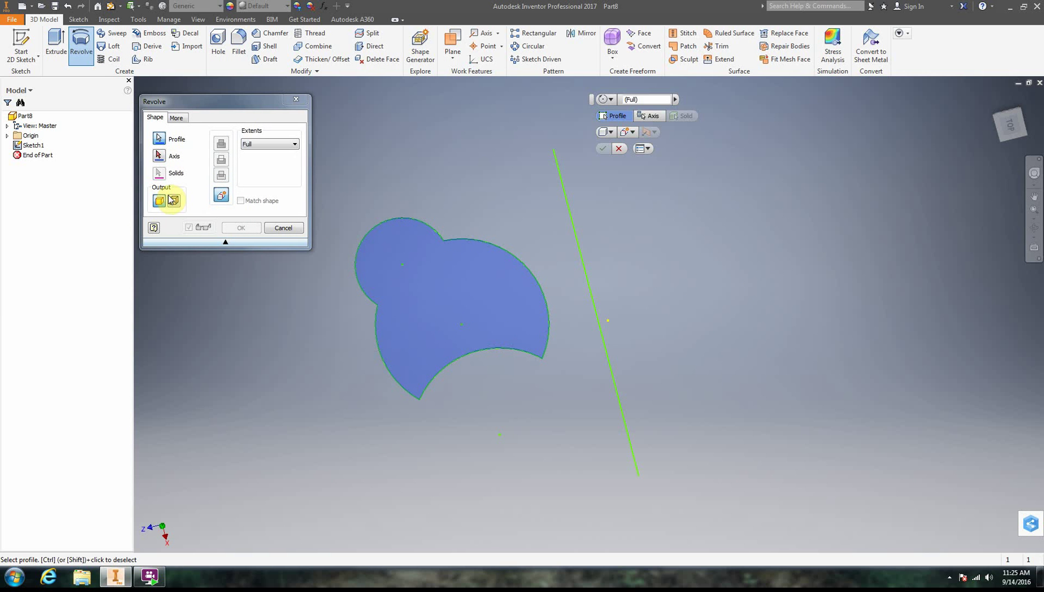
left_click(160, 156)
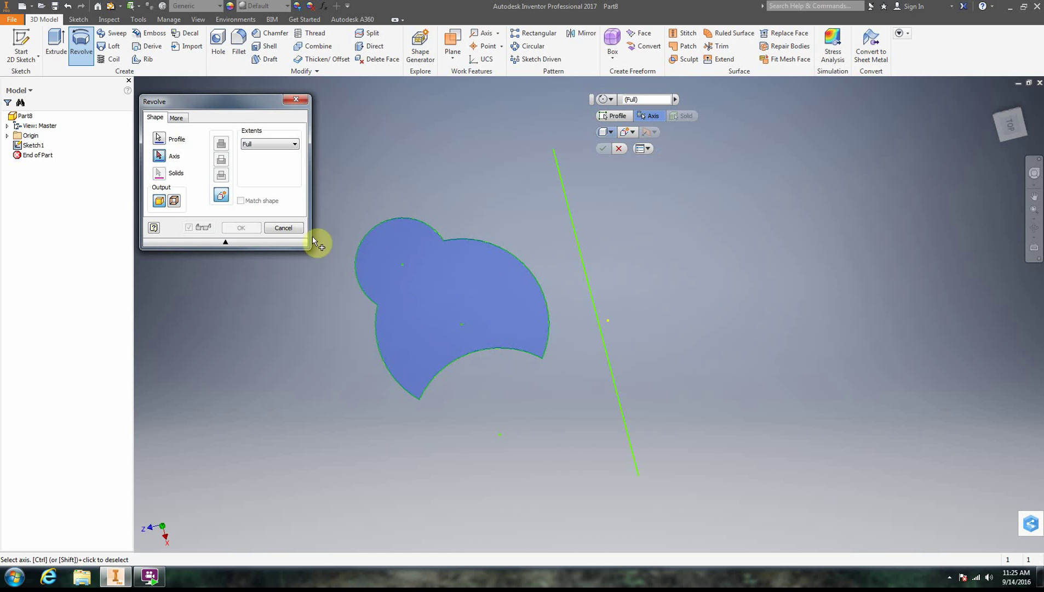
left_click(589, 292)
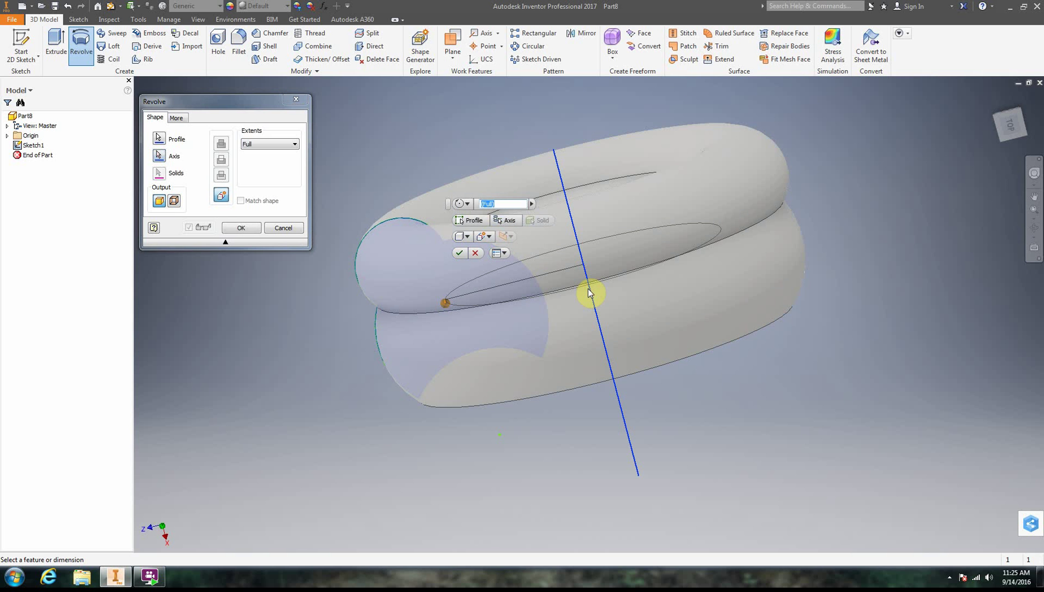
key("Return")
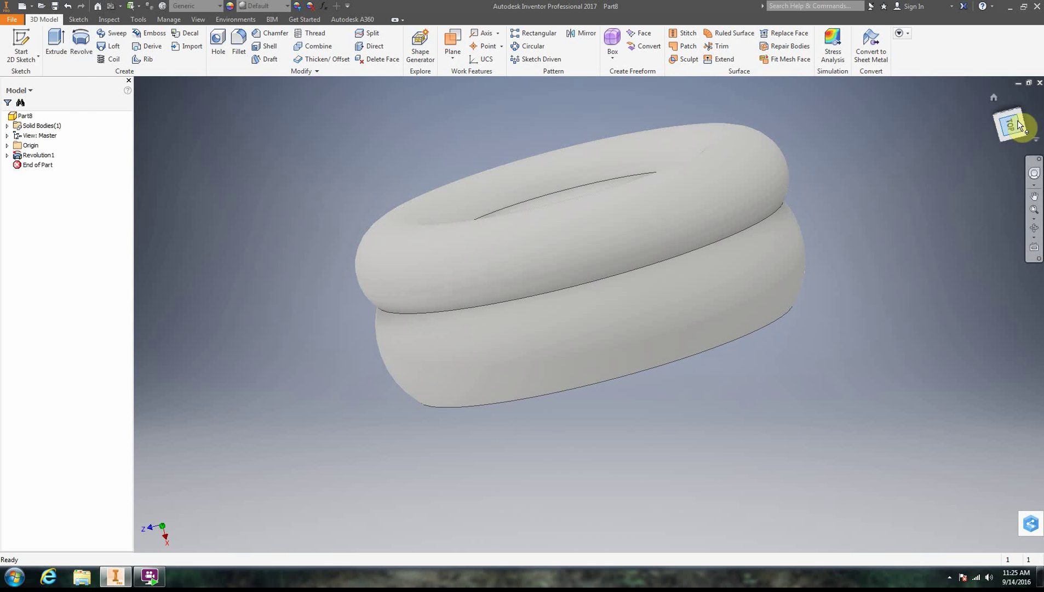
Orbit the view to show the double ring's flat face and central hole
mouse_move(1017, 120)
left_mouse_down()
mouse_move(994, 181)
mouse_move(1017, 152)
mouse_move(647, 223)
left_mouse_up()
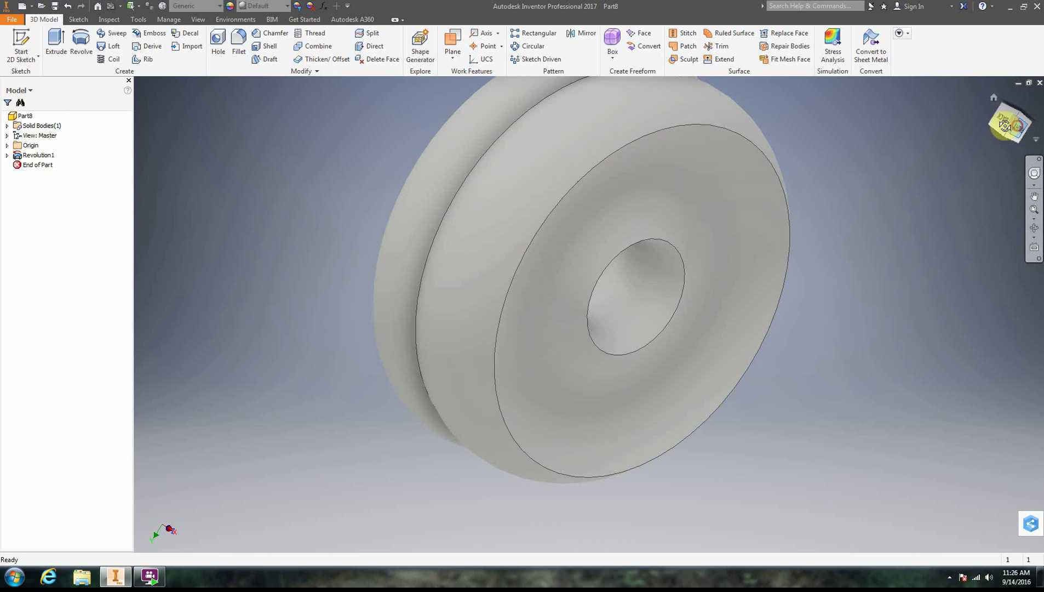
mouse_move(1005, 125)
left_mouse_down()
mouse_move(972, 144)
mouse_move(1011, 115)
mouse_move(991, 133)
left_mouse_up()
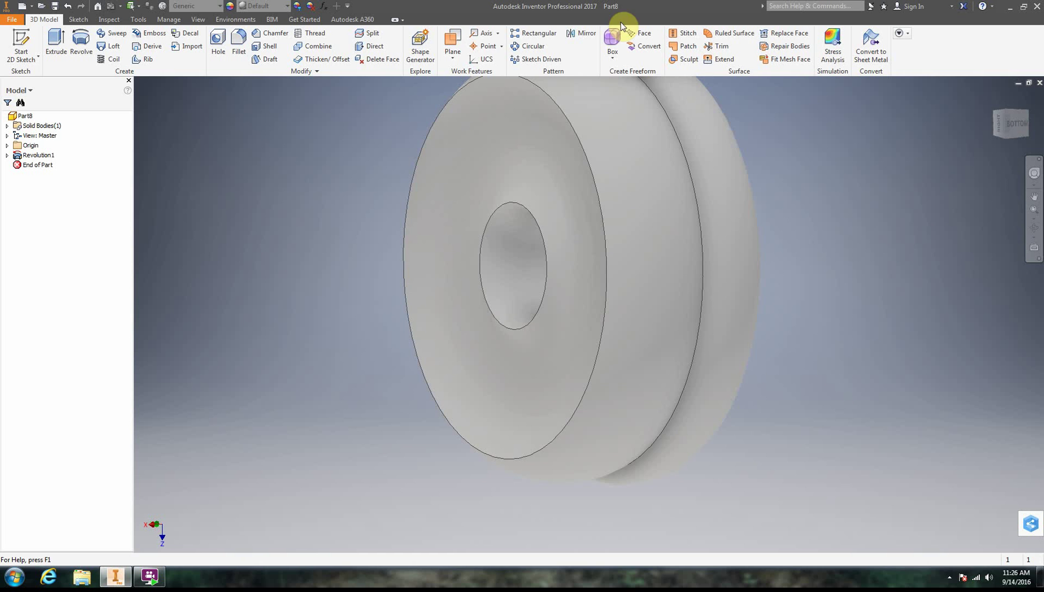
Place Work Plane1 through the centre of the double-ring solid
left_click(451, 43)
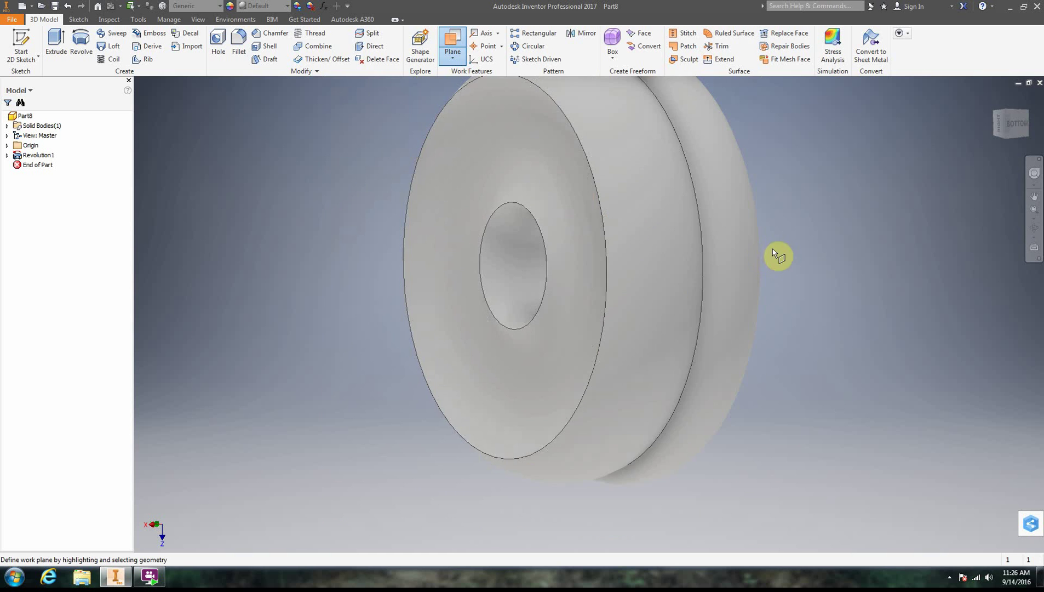
left_click(585, 270)
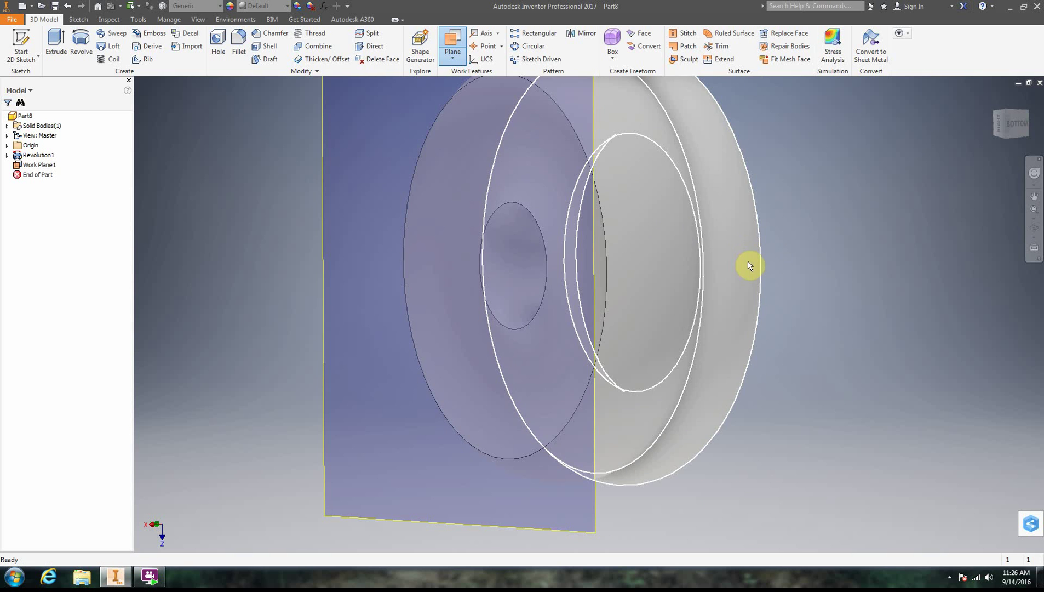
left_click(21, 44)
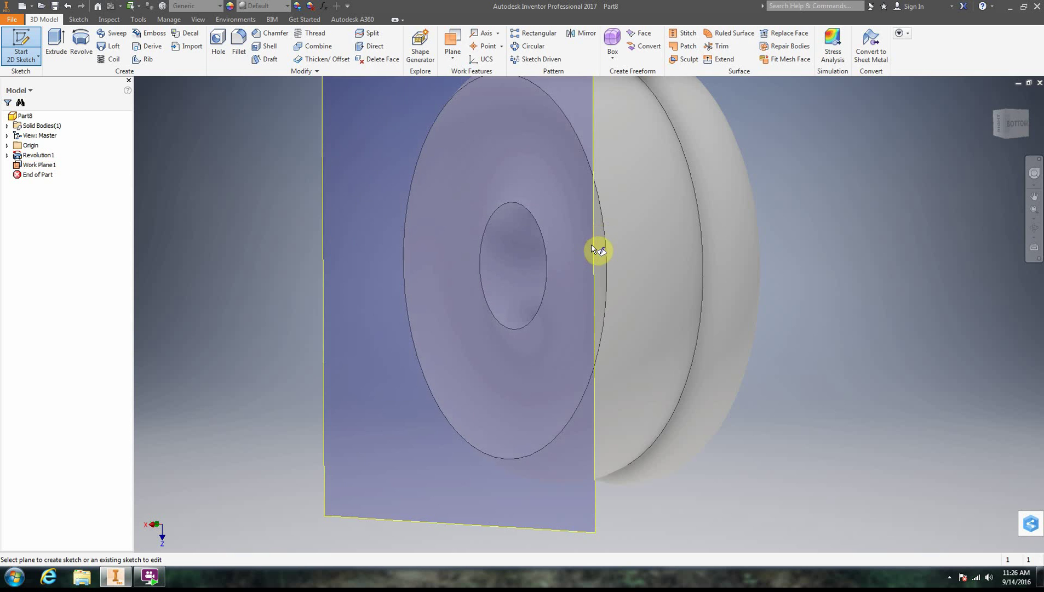
Create Sketch2 on Work Plane1, then exit back to 3D modelling
left_click(593, 246)
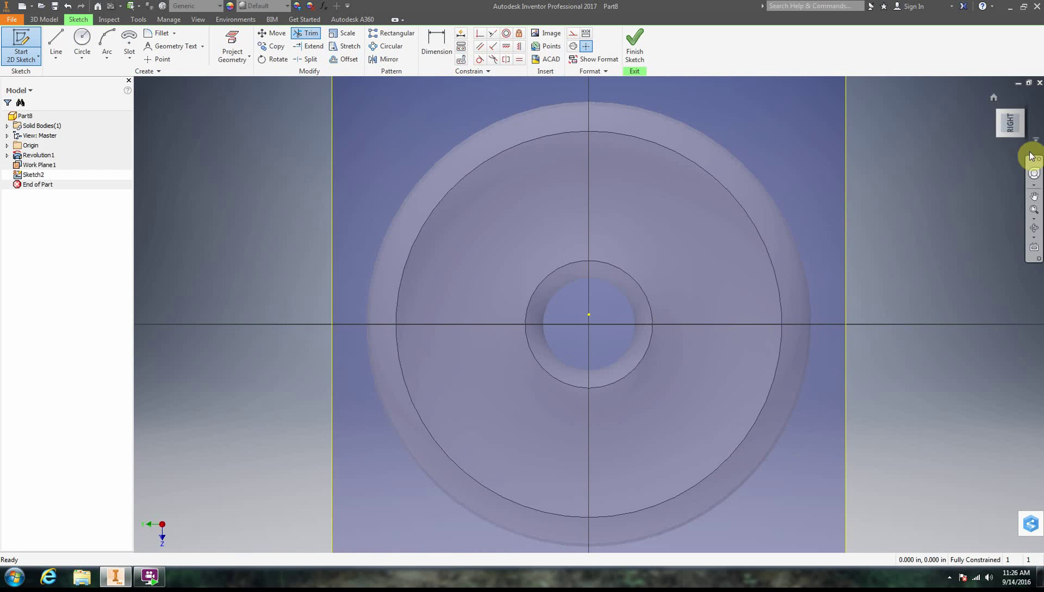
left_click_drag(1016, 127, 981, 160)
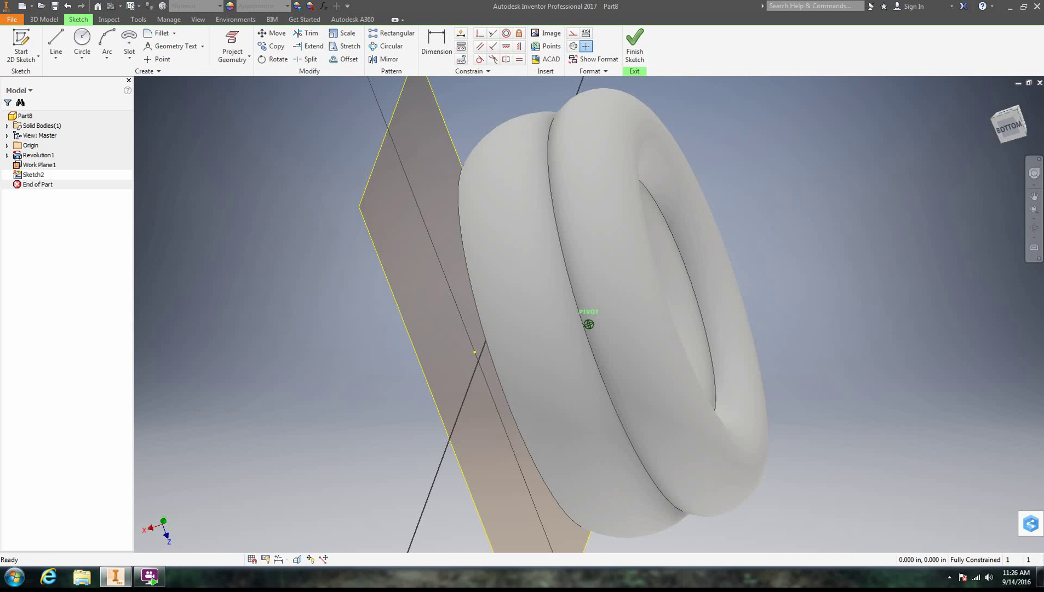
left_click(32, 45)
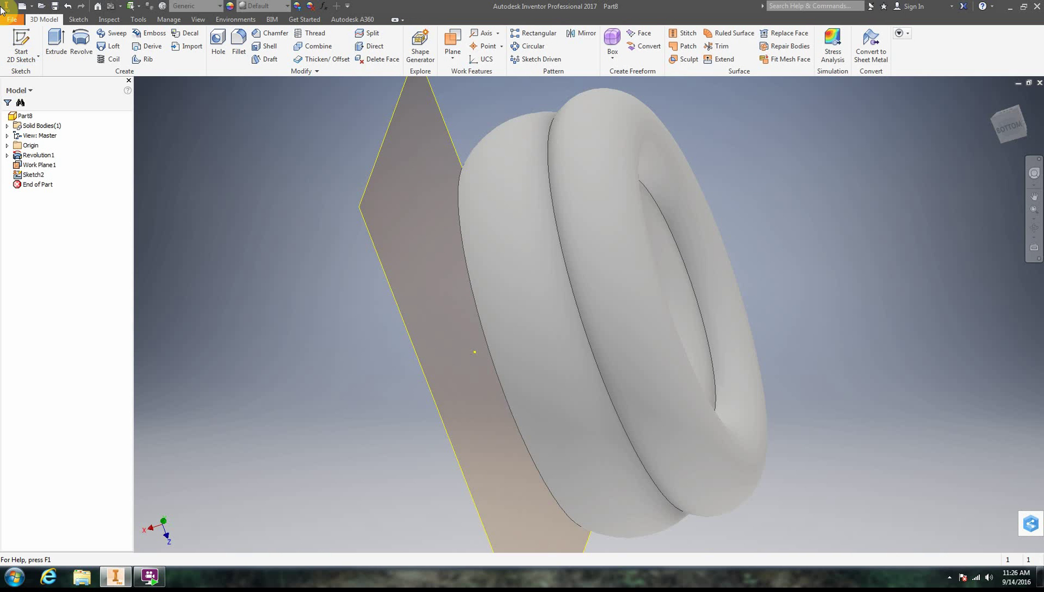
Start another 2D sketch and bring up its context menu to end it
left_click(20, 40)
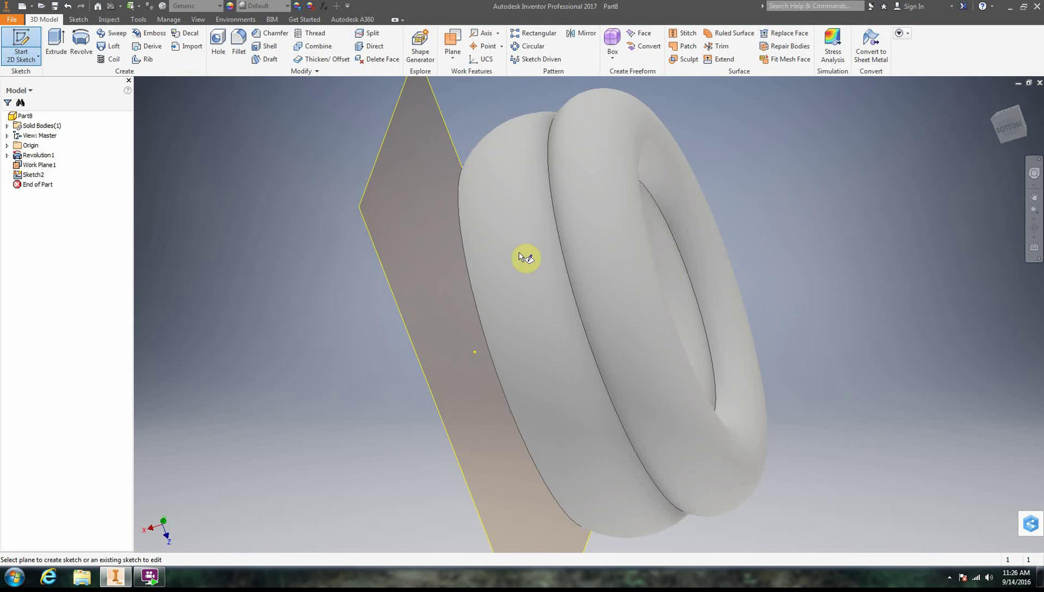
left_click(33, 59)
right_click(201, 150)
Cancel the sketch command, reopen Sketch2, zoom to fit, and flip to the opposite view
left_click(234, 157)
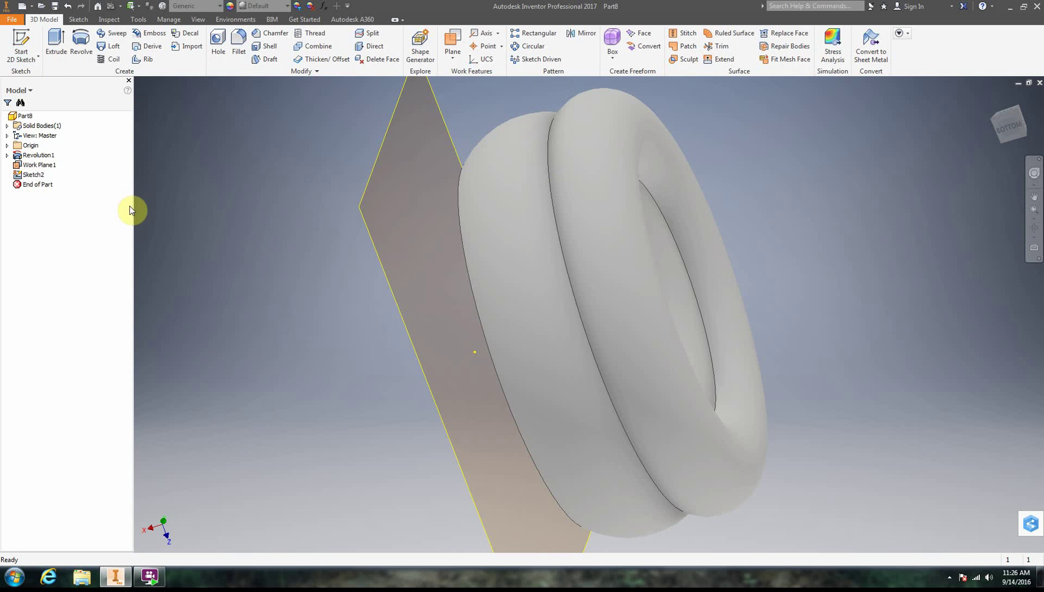
left_click(48, 165)
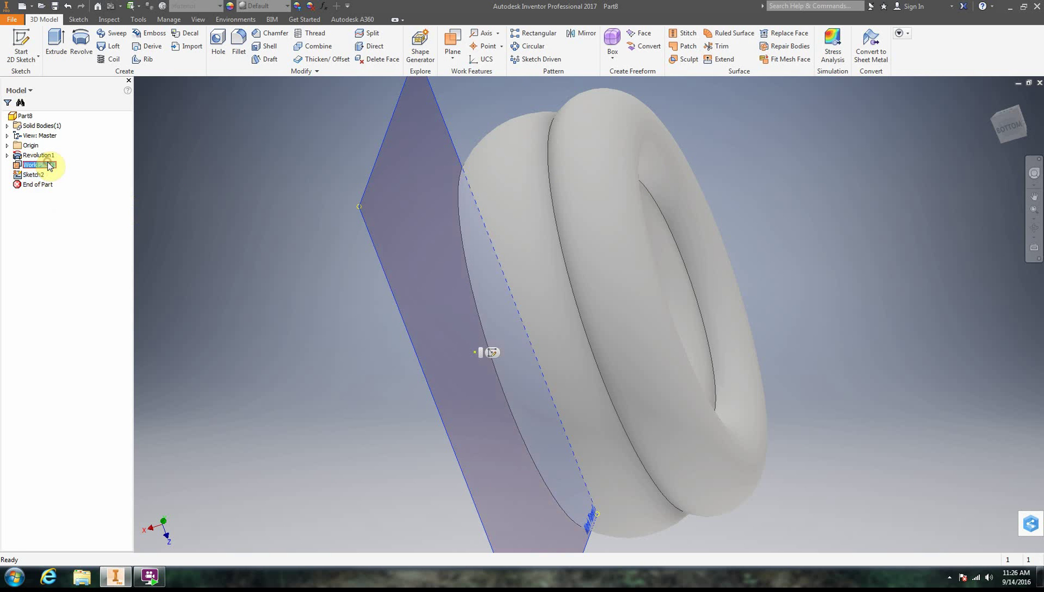
left_click(29, 175)
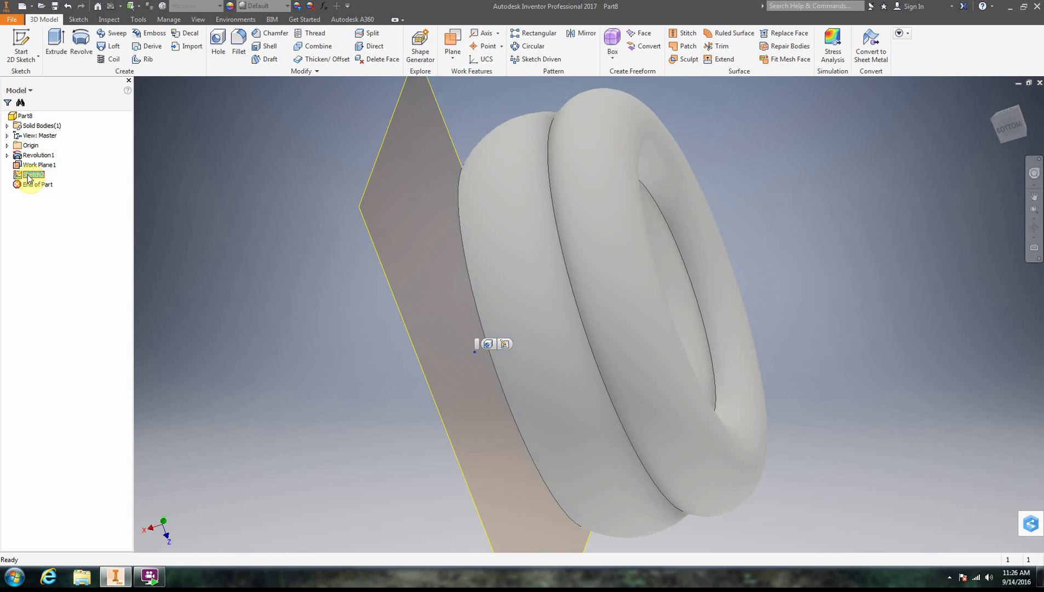
double_click(16, 178)
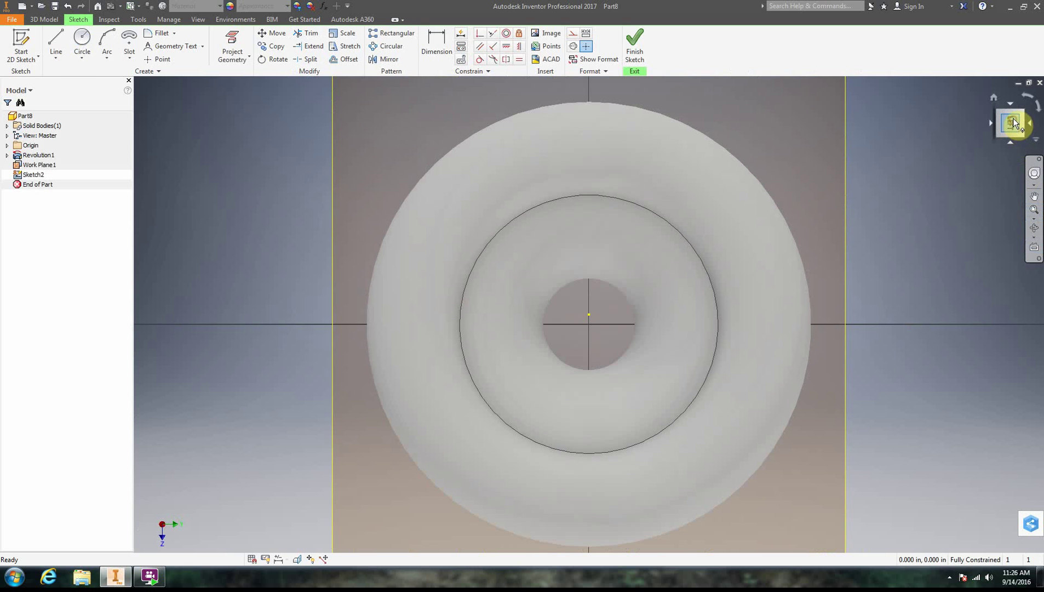
left_click(1013, 118)
left_click(1009, 104)
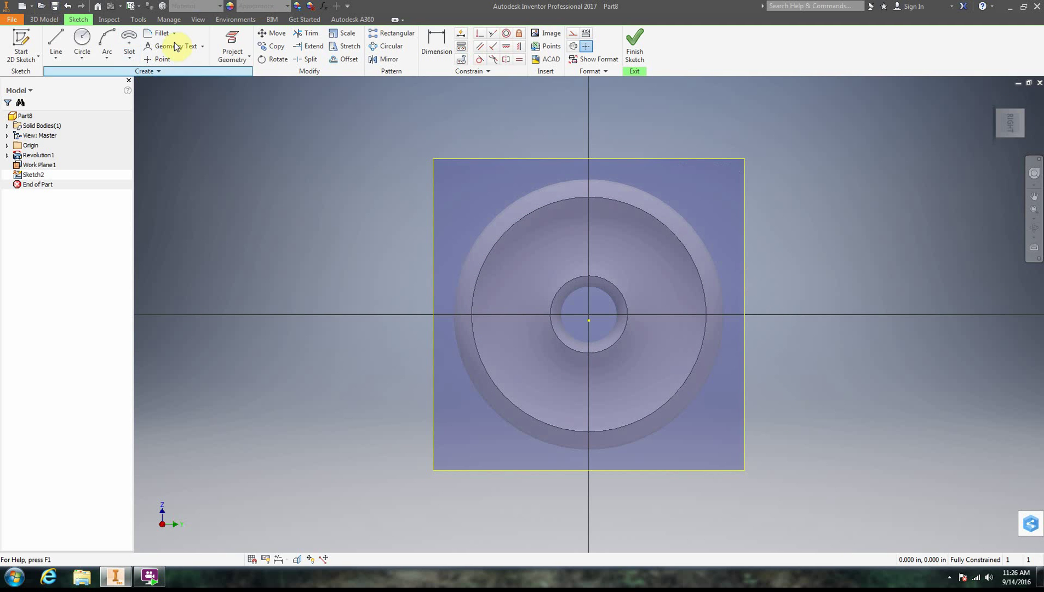
left_click(44, 19)
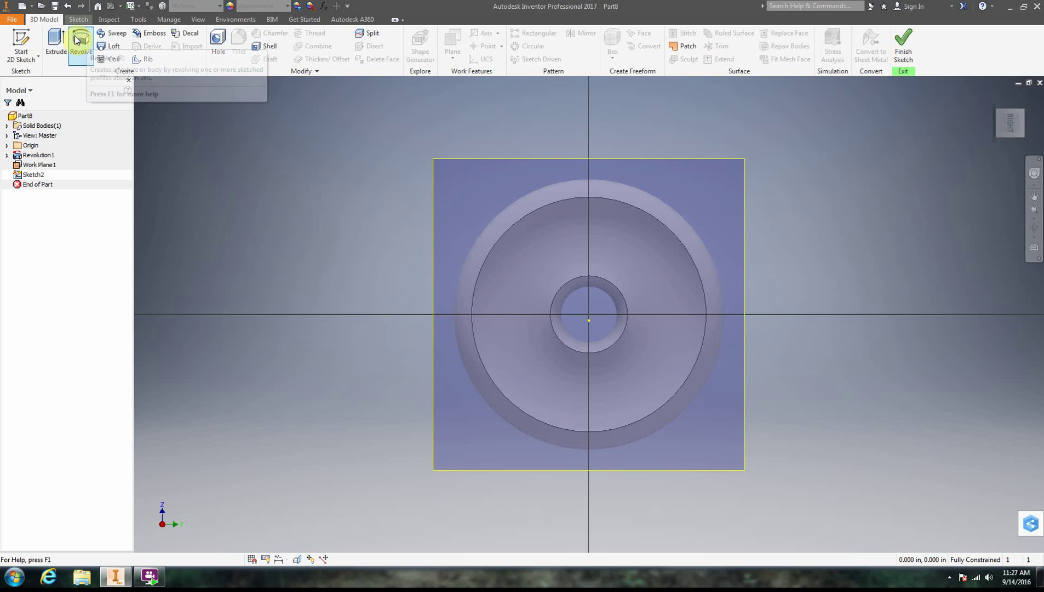
left_click(82, 44)
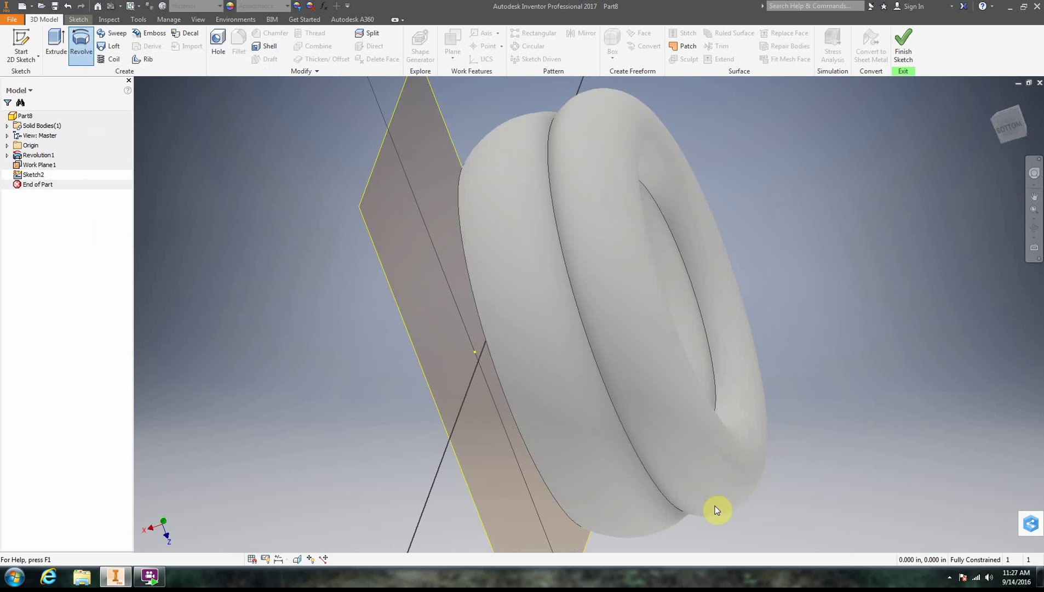
left_click(210, 151)
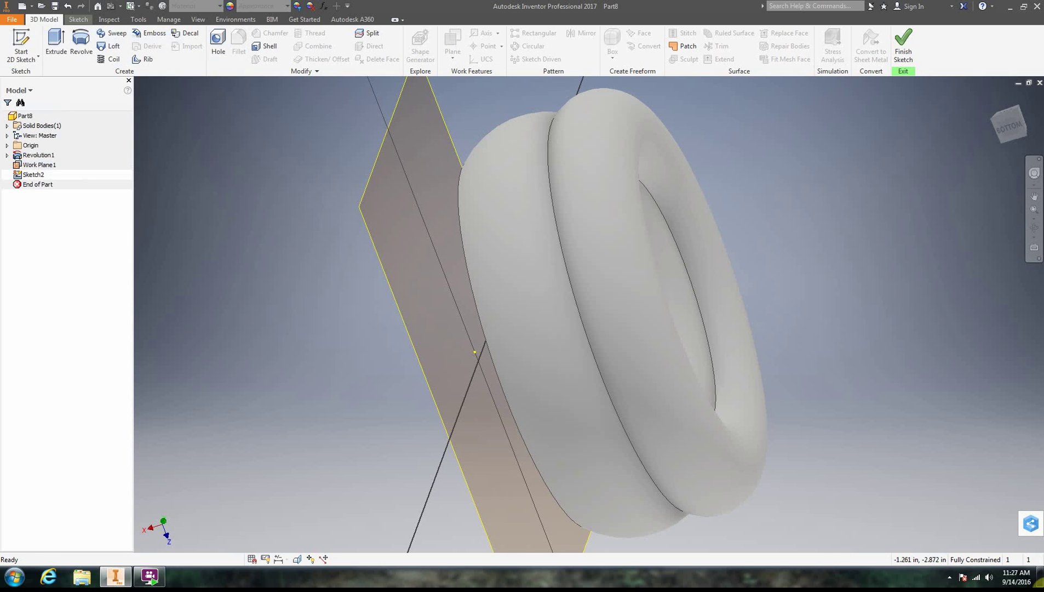